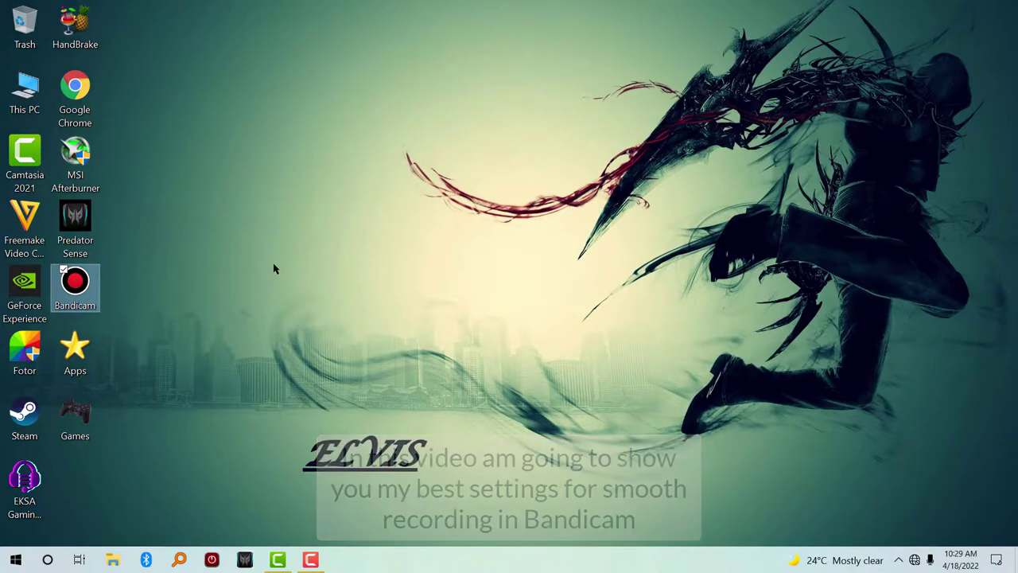
Step: Launch Bandicam and allow it to run with administrator rights
{"action": "key", "text": "Return"}
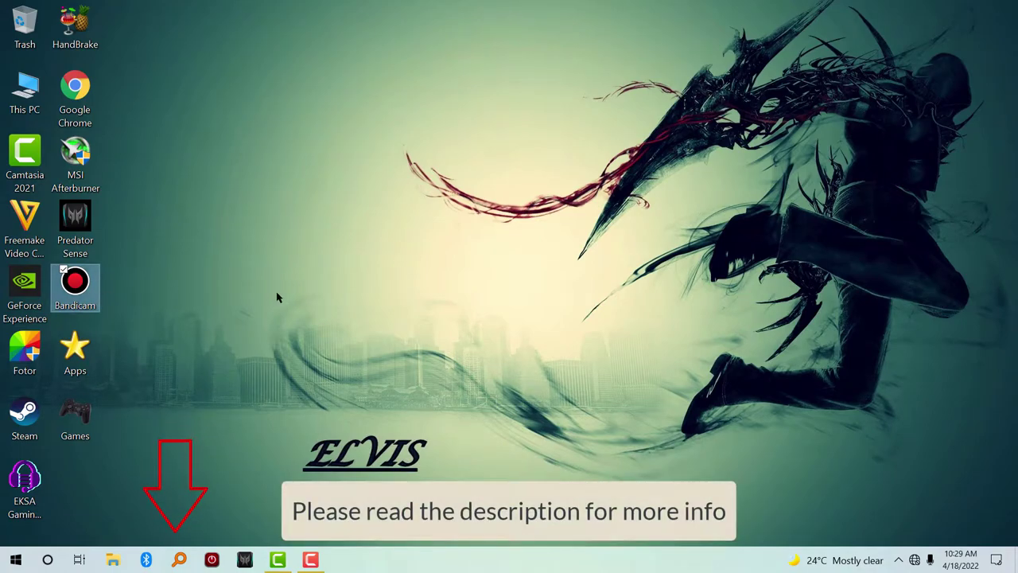
{"action": "left_click", "coordinate": [405, 375]}
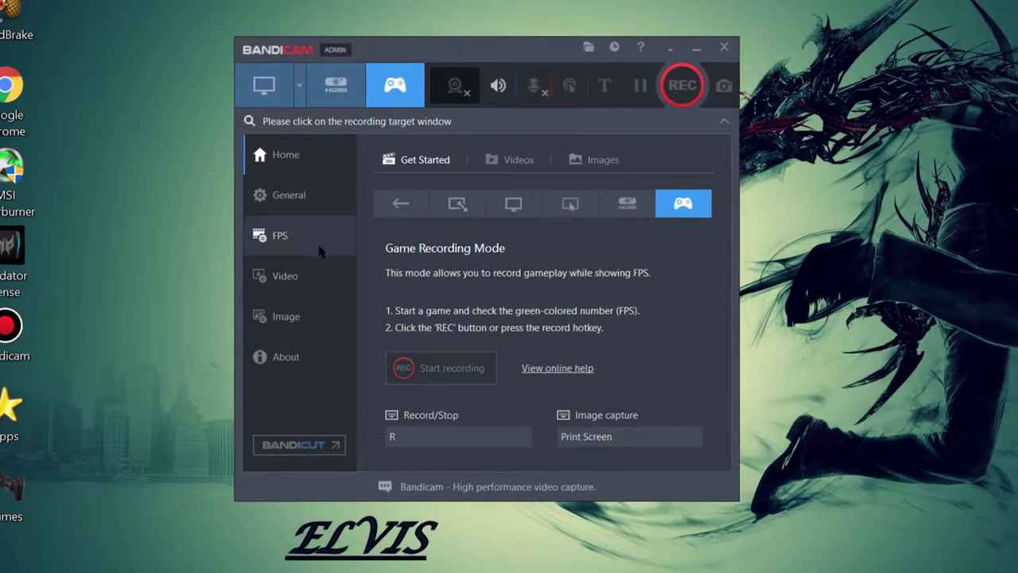
Step: Enable the FPS overlay and place it in the upper-left corner of the recorded screen
{"action": "left_click", "coordinate": [332, 218]}
{"action": "left_click", "coordinate": [384, 239]}
{"action": "left_click", "coordinate": [380, 234]}
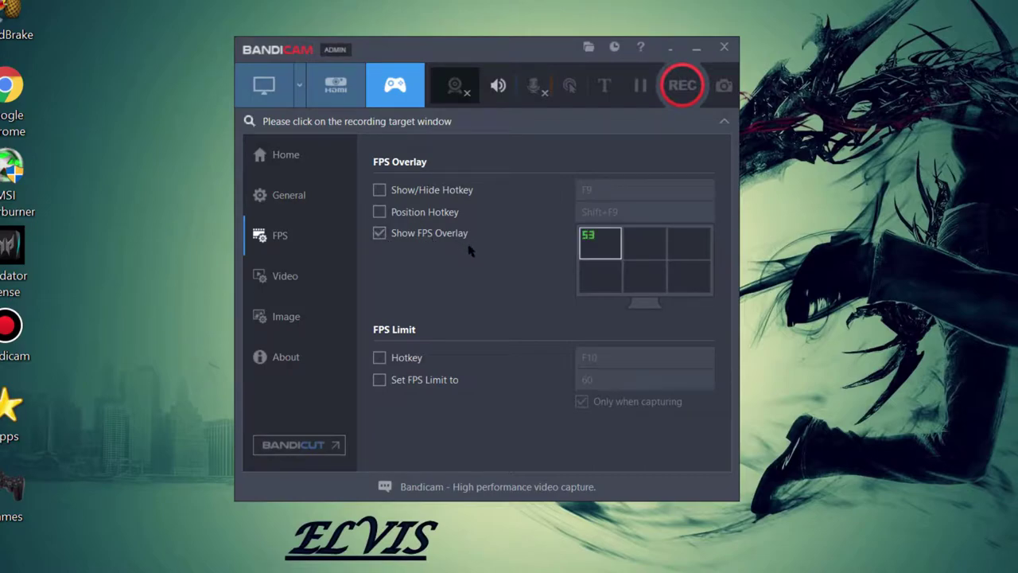
{"action": "left_click", "coordinate": [603, 278]}
{"action": "left_click", "coordinate": [670, 279]}
{"action": "left_click", "coordinate": [597, 249]}
Step: Set the image capture format to PNG
{"action": "left_click", "coordinate": [300, 271]}
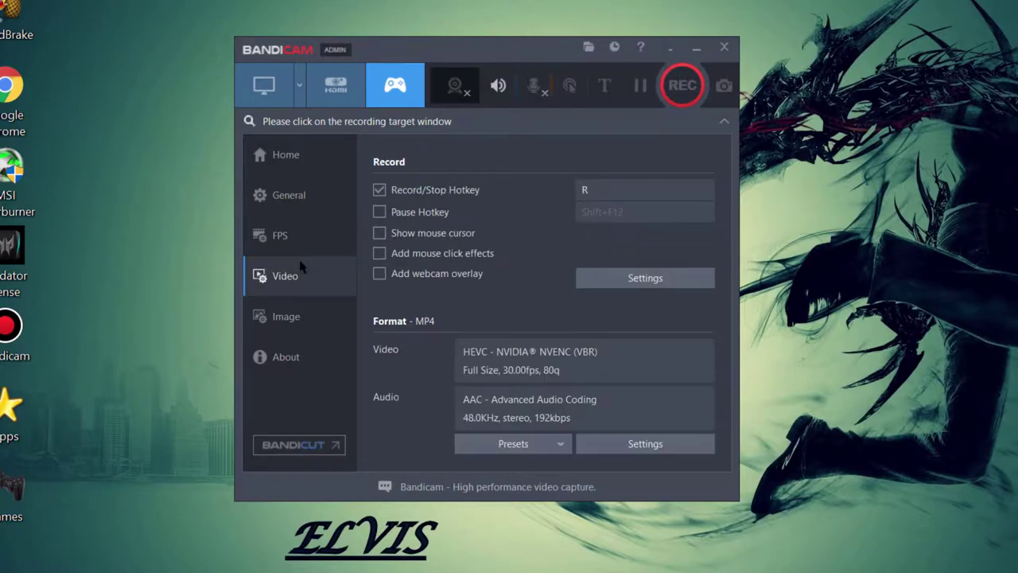
{"action": "left_click", "coordinate": [291, 316]}
{"action": "left_click", "coordinate": [380, 368]}
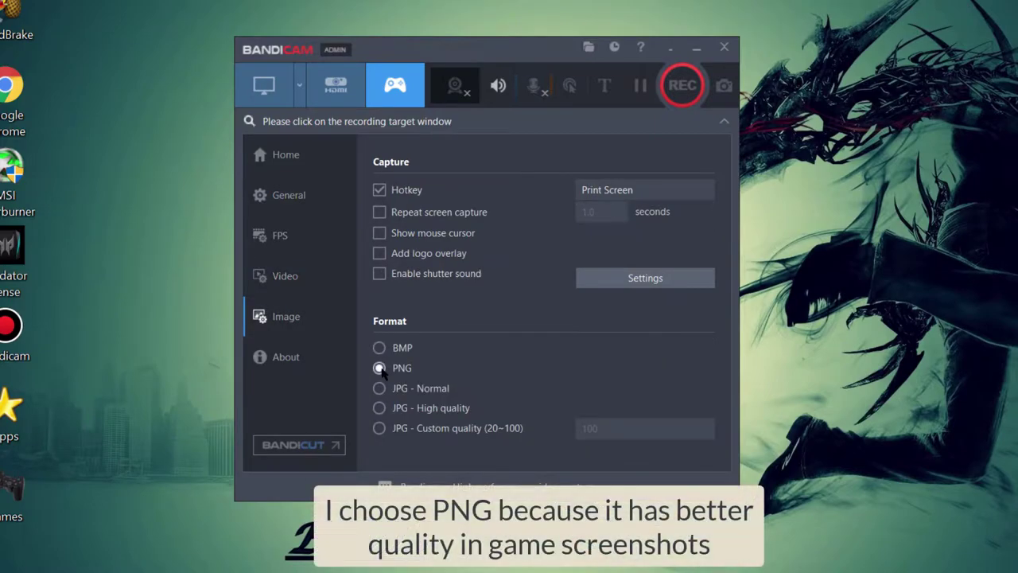
Step: Examine the output, file naming and hotkey settings in Bandicam's advanced options
{"action": "left_click", "coordinate": [300, 158]}
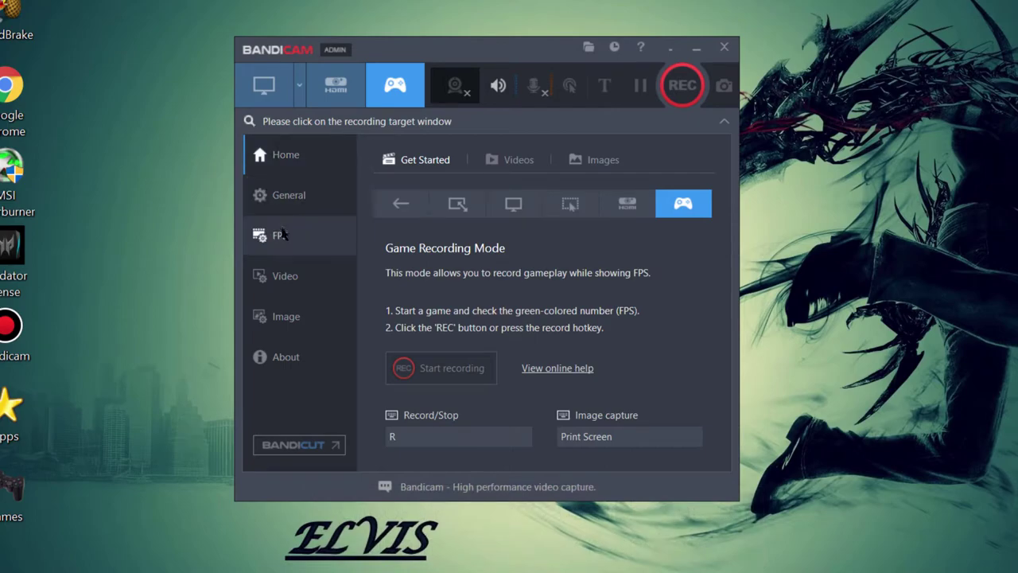
{"action": "left_click", "coordinate": [290, 196]}
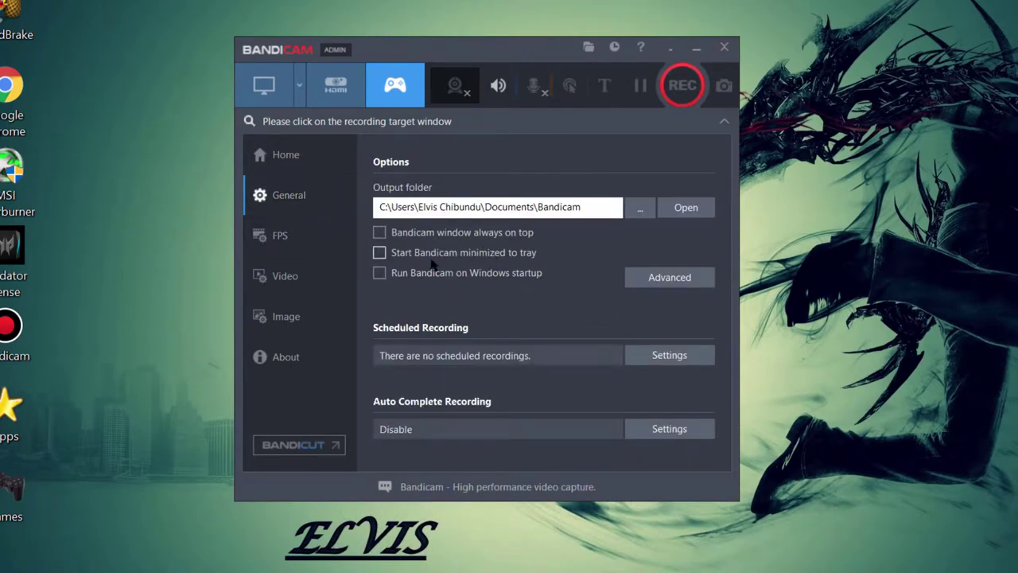
{"action": "left_click", "coordinate": [664, 288]}
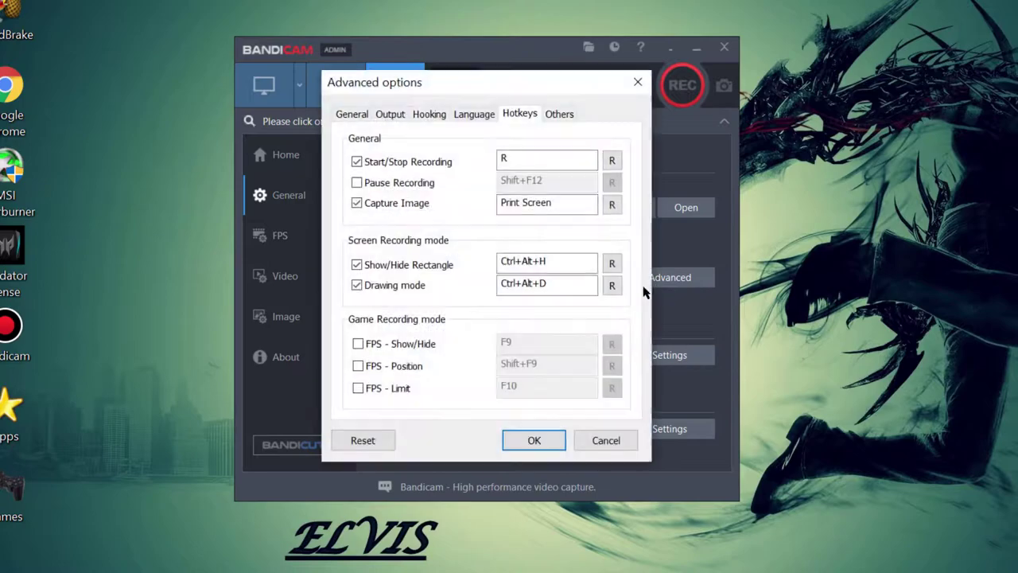
{"action": "left_click", "coordinate": [398, 116]}
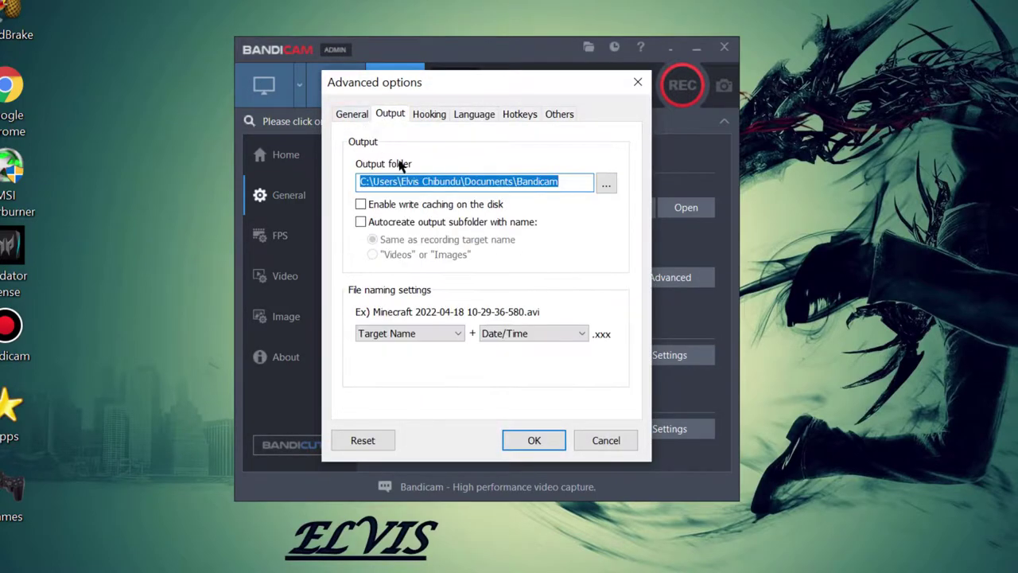
{"action": "left_click", "coordinate": [445, 333]}
{"action": "left_click", "coordinate": [448, 333]}
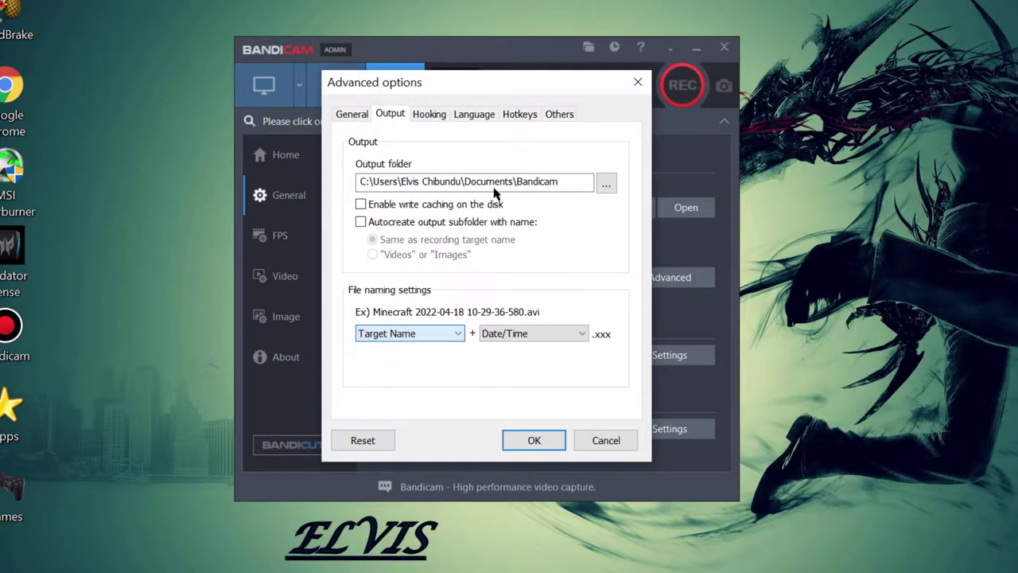
{"action": "left_click", "coordinate": [559, 114]}
{"action": "left_click", "coordinate": [519, 114]}
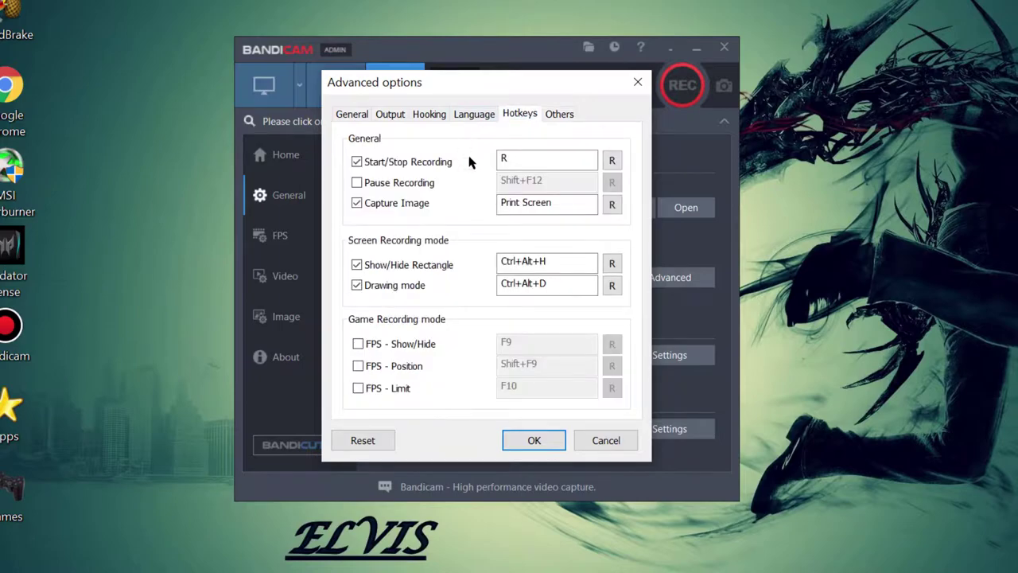
{"action": "left_click", "coordinate": [544, 443]}
Step: Set the video recording format's file type to AVI
{"action": "left_click", "coordinate": [325, 237]}
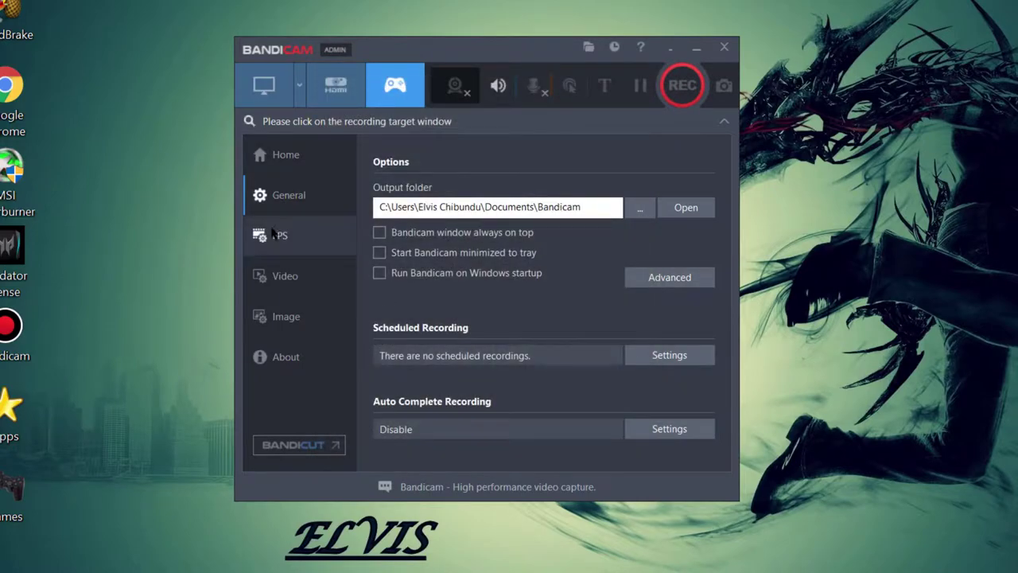
{"action": "left_click", "coordinate": [312, 274]}
{"action": "left_click", "coordinate": [641, 445]}
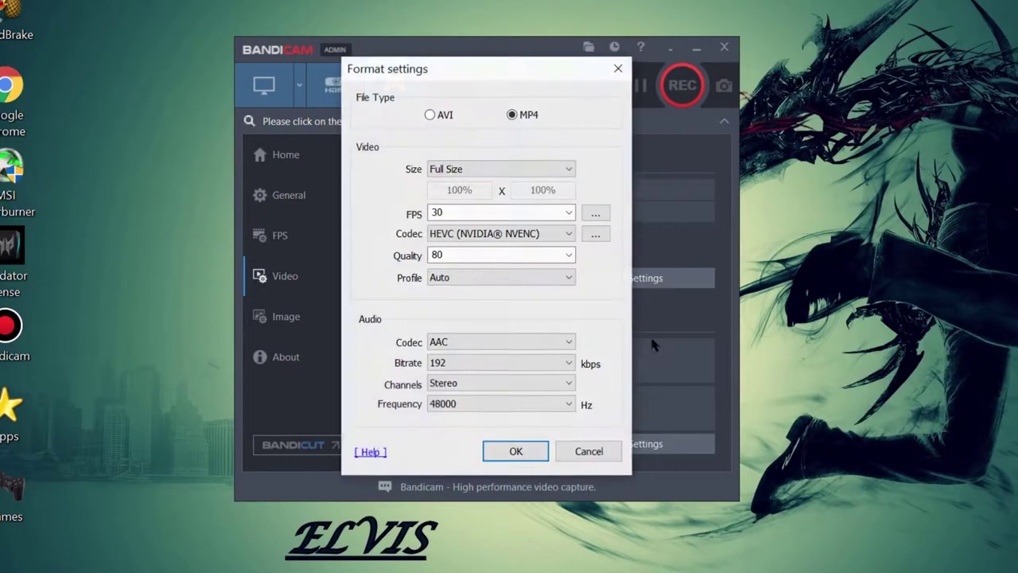
{"action": "left_click", "coordinate": [439, 117]}
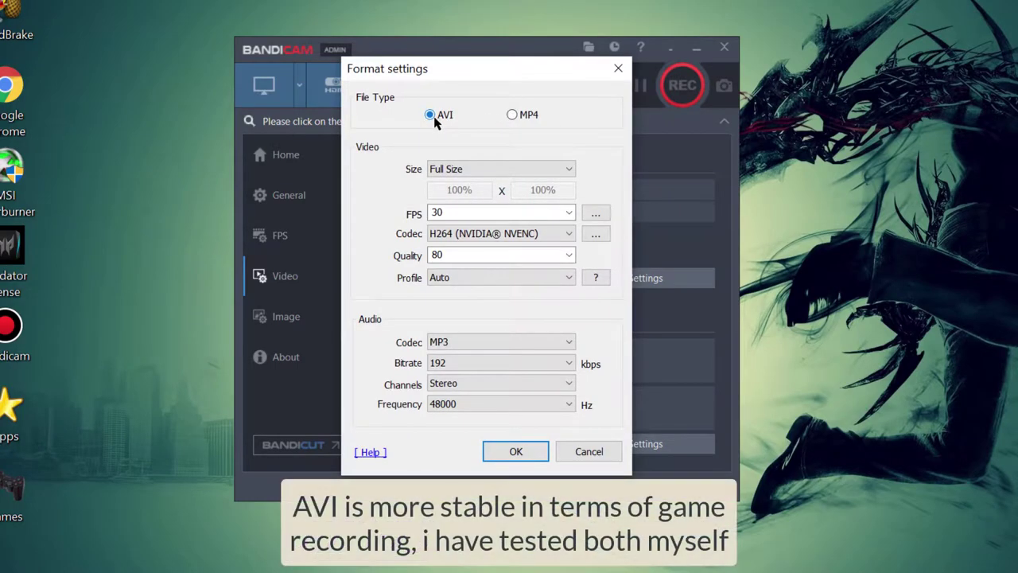
Step: Check the monitor's resolution and advanced display information in the Windows display settings
{"action": "left_click", "coordinate": [531, 168]}
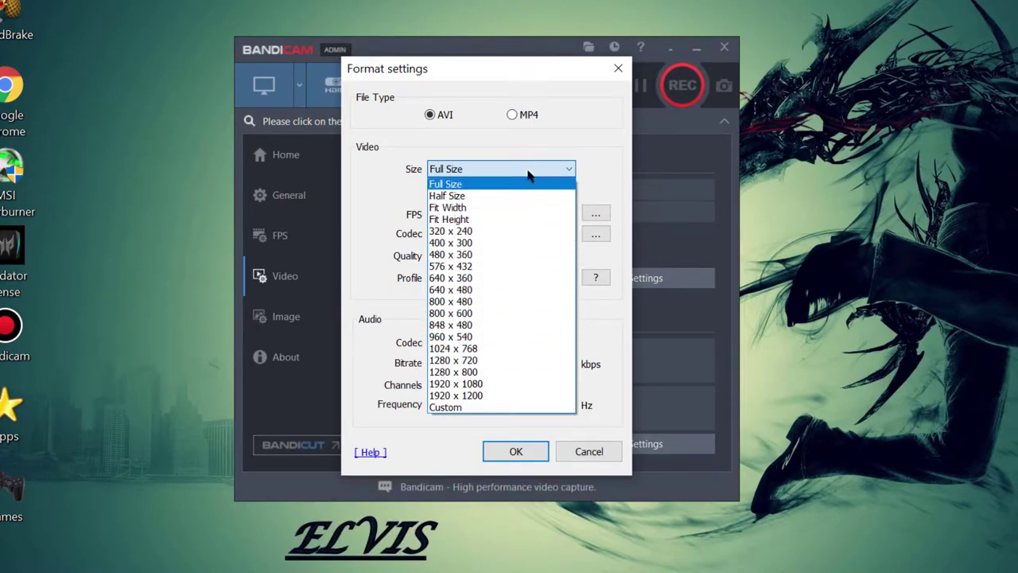
{"action": "left_click", "coordinate": [529, 171]}
{"action": "right_click", "coordinate": [858, 138]}
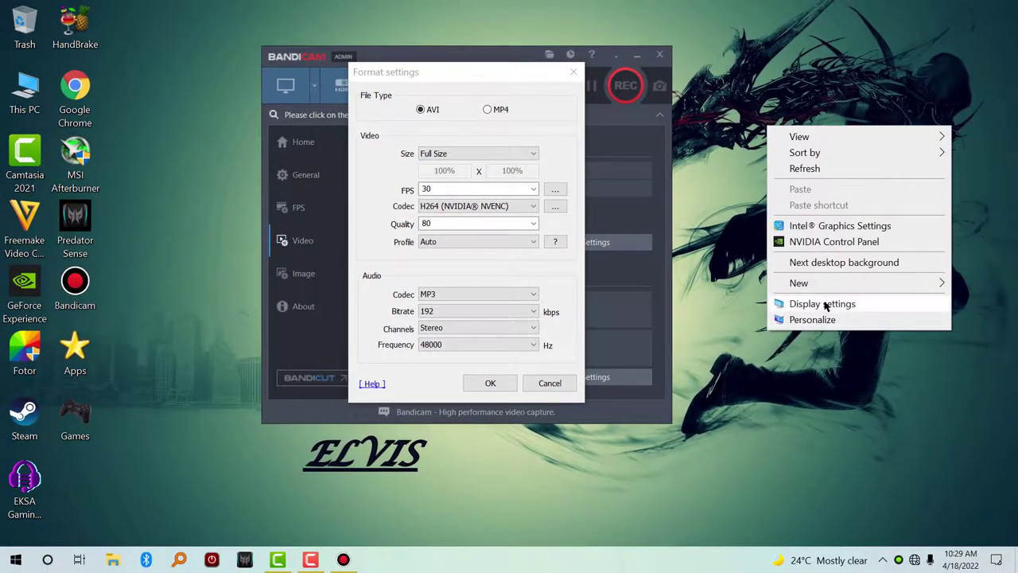
{"action": "left_click", "coordinate": [824, 304]}
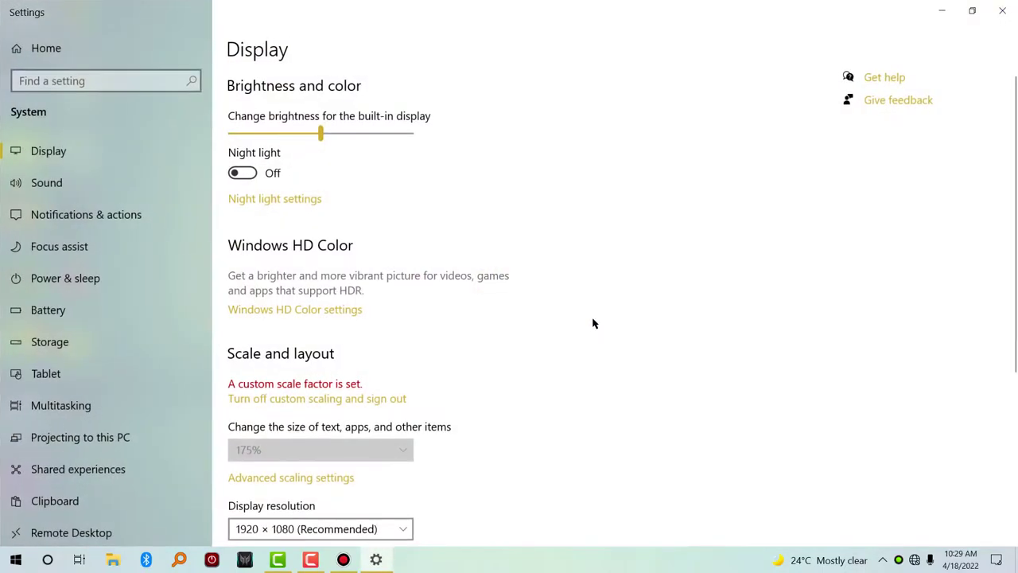
{"action": "scroll", "coordinate": [436, 344], "scroll_direction": "down", "scroll_amount": 3}
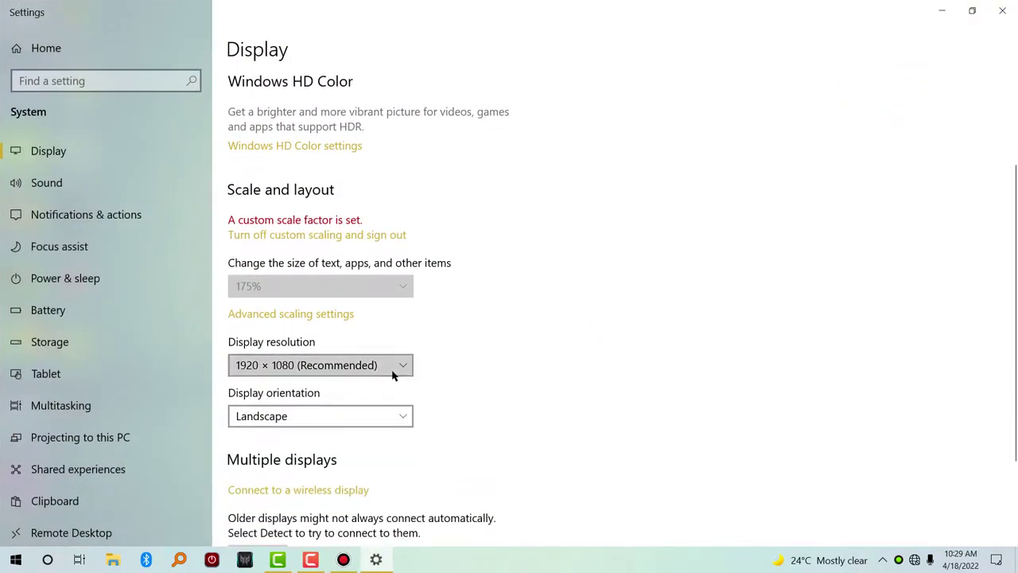
{"action": "left_click", "coordinate": [392, 368]}
{"action": "left_click", "coordinate": [335, 211]}
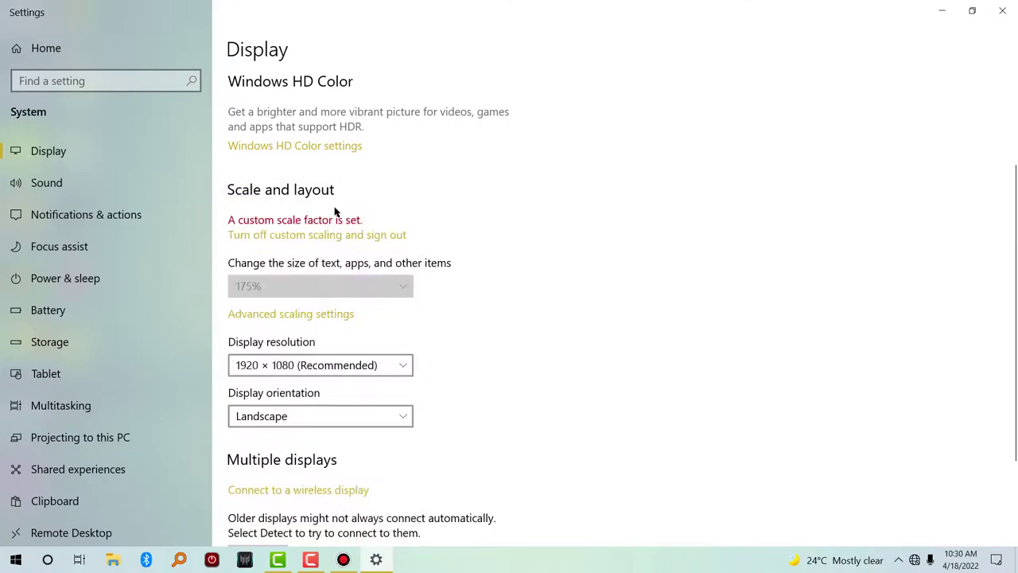
{"action": "scroll", "coordinate": [427, 379], "scroll_direction": "down", "scroll_amount": 3}
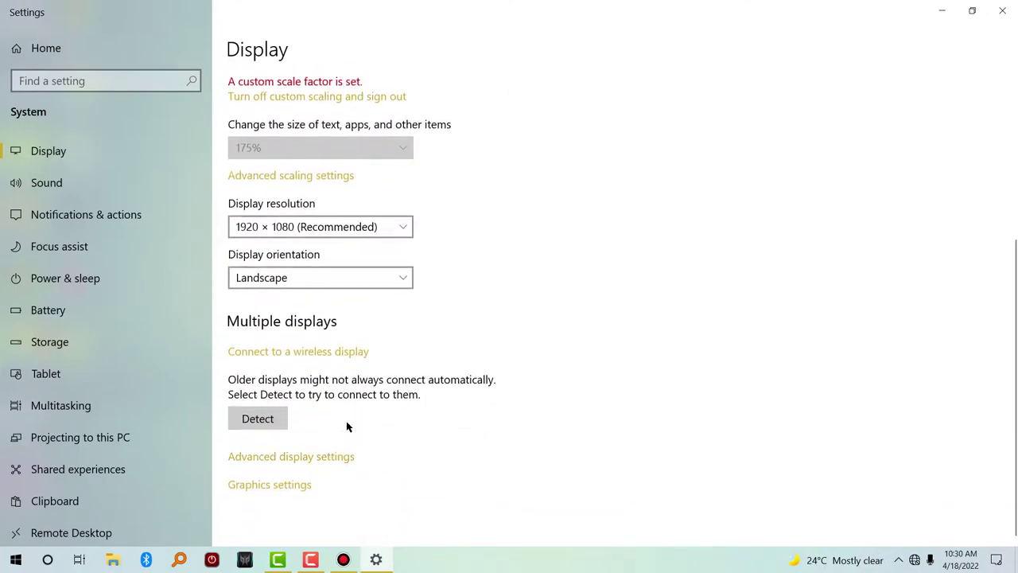
{"action": "left_click", "coordinate": [321, 456]}
{"action": "scroll", "coordinate": [415, 382], "scroll_direction": "down", "scroll_amount": 1}
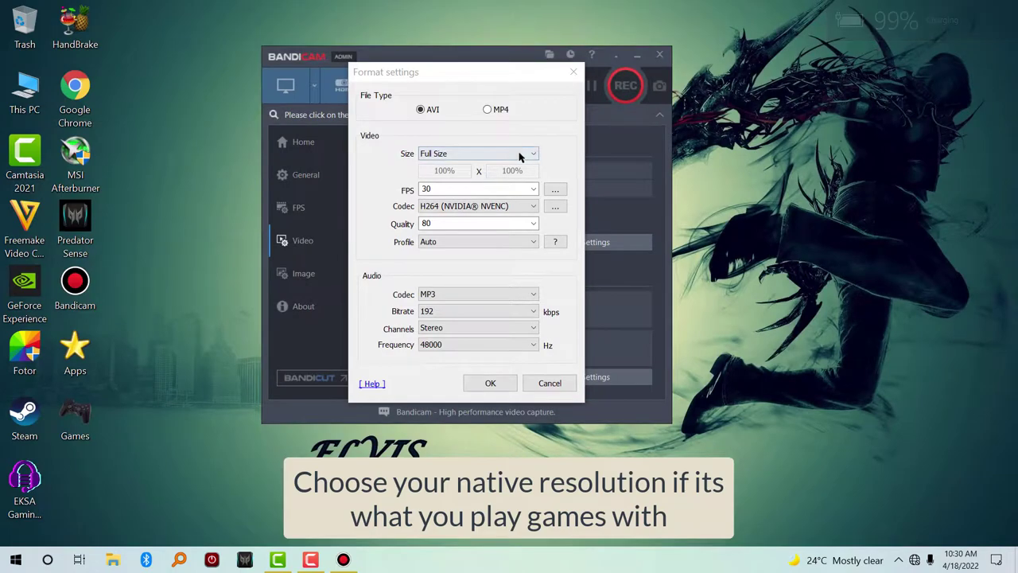
Step: Set the recording size to 1920 x 1080 and the frame rate to 60 FPS
{"action": "left_click", "coordinate": [510, 159]}
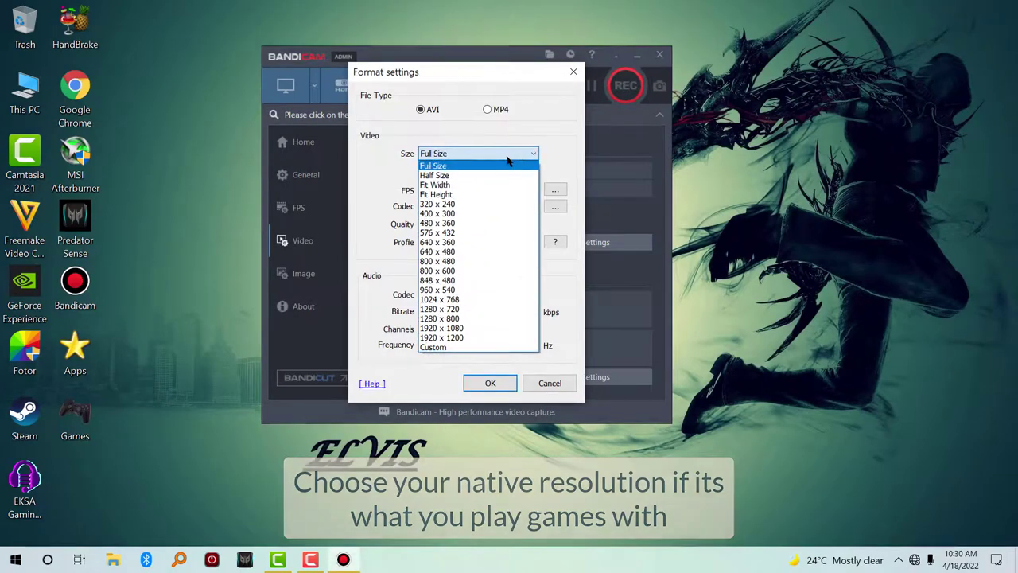
{"action": "left_click", "coordinate": [488, 328]}
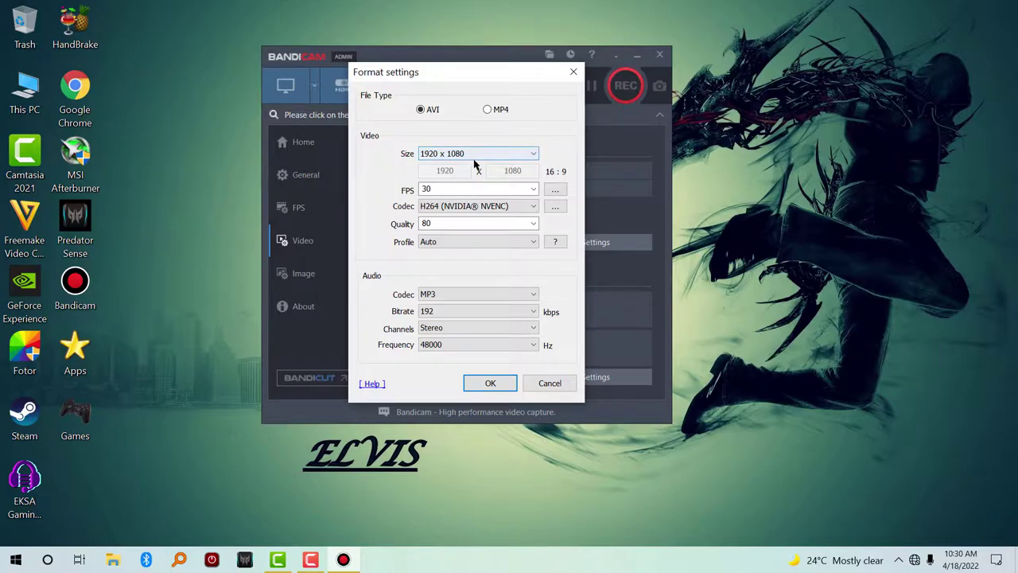
{"action": "left_click", "coordinate": [533, 189]}
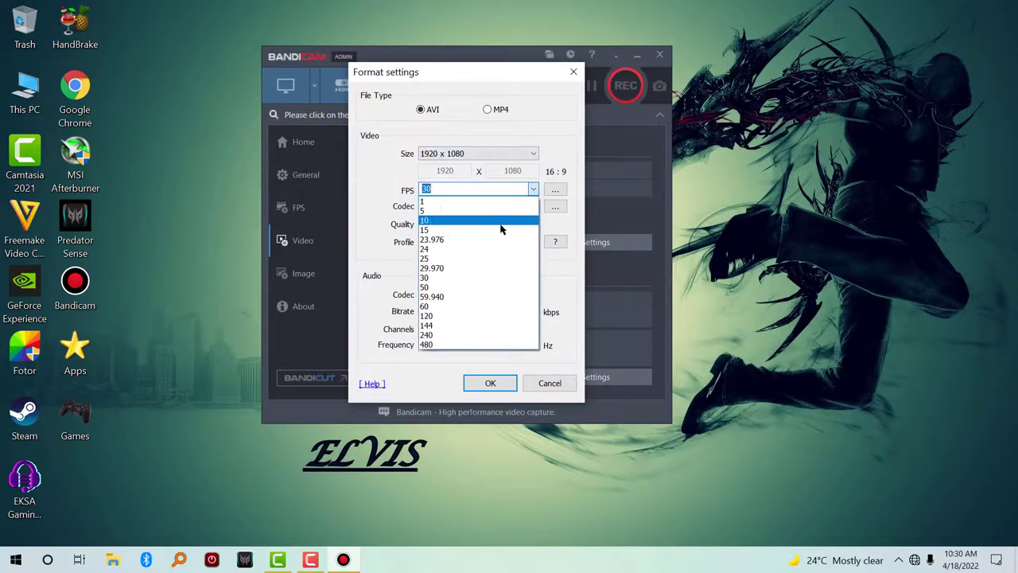
{"action": "left_click", "coordinate": [504, 327]}
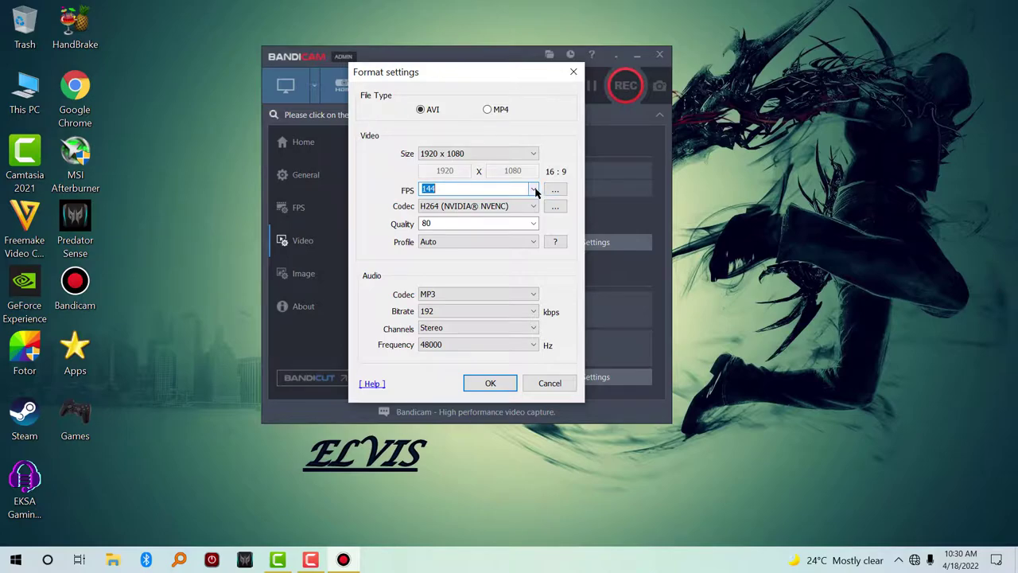
{"action": "left_click", "coordinate": [534, 190]}
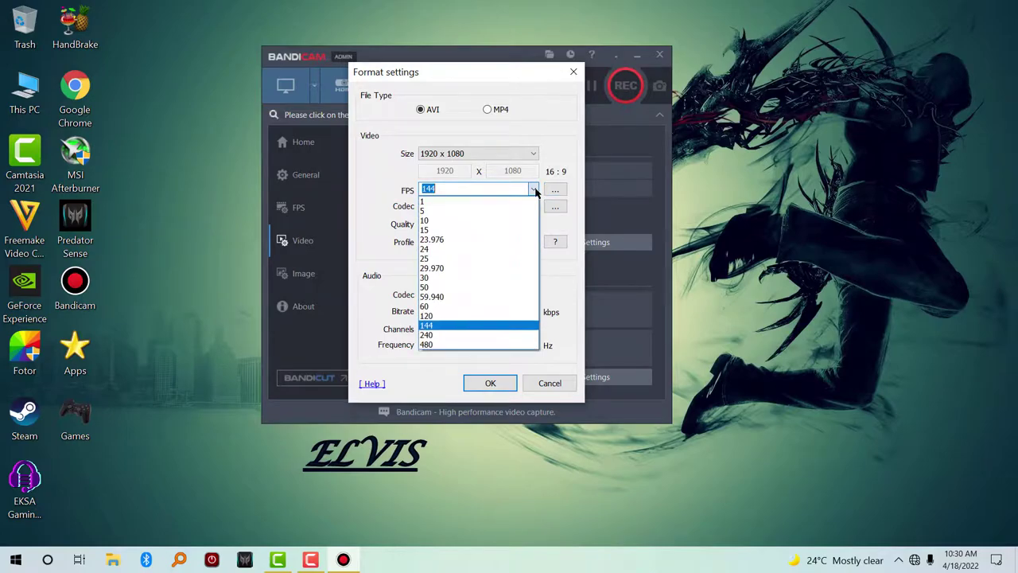
{"action": "left_click", "coordinate": [481, 307]}
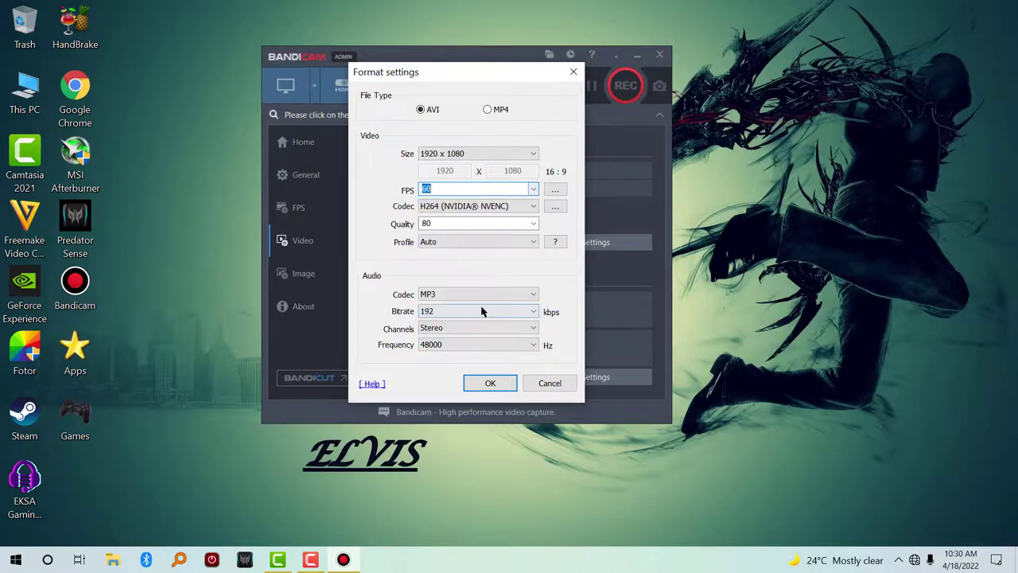
Step: Choose H264 (NVIDIA NVENC) as the video codec, with the quality at 80
{"action": "left_click", "coordinate": [493, 207]}
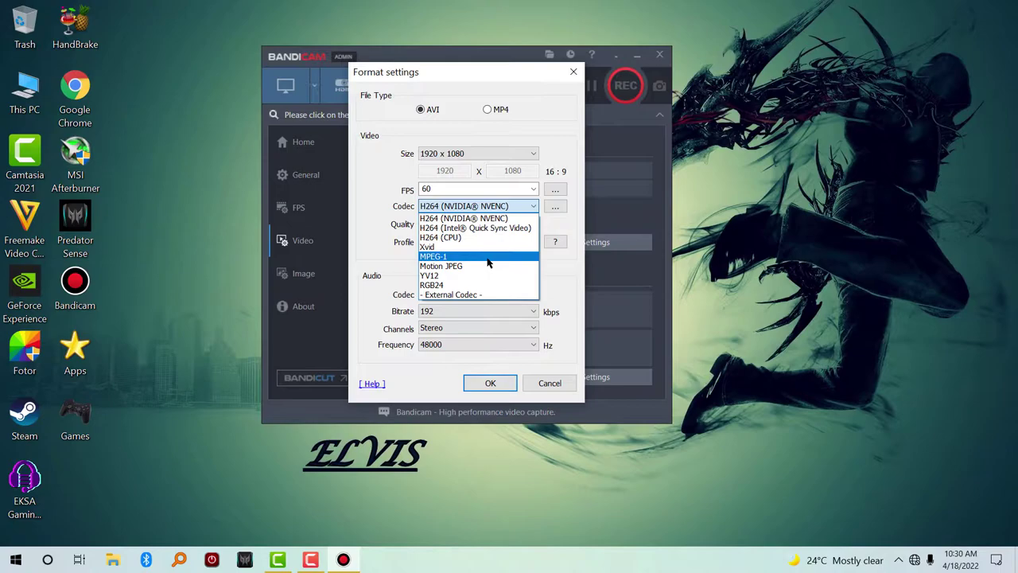
{"action": "left_click", "coordinate": [489, 218]}
{"action": "left_click", "coordinate": [511, 206]}
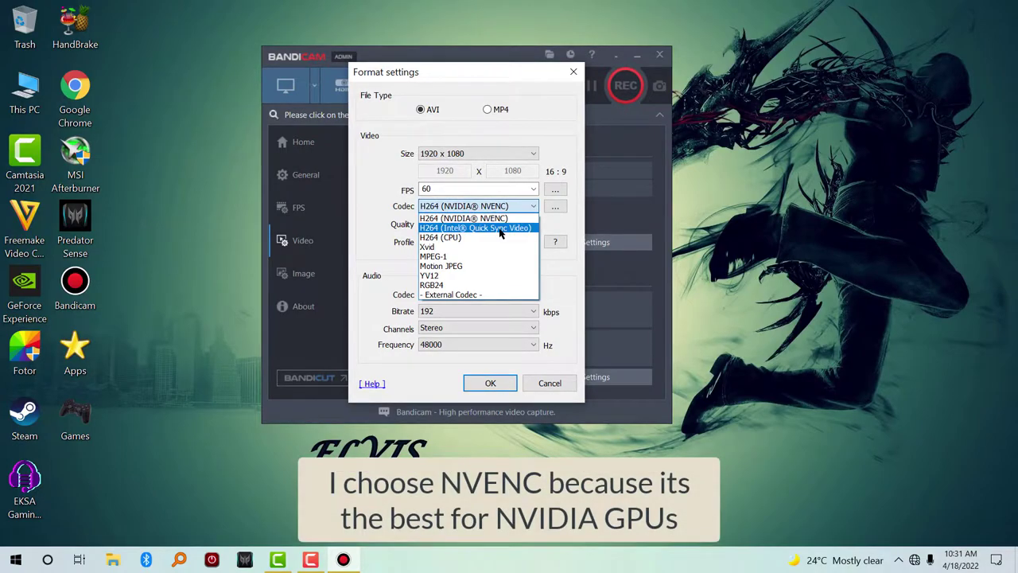
{"action": "left_click", "coordinate": [515, 210]}
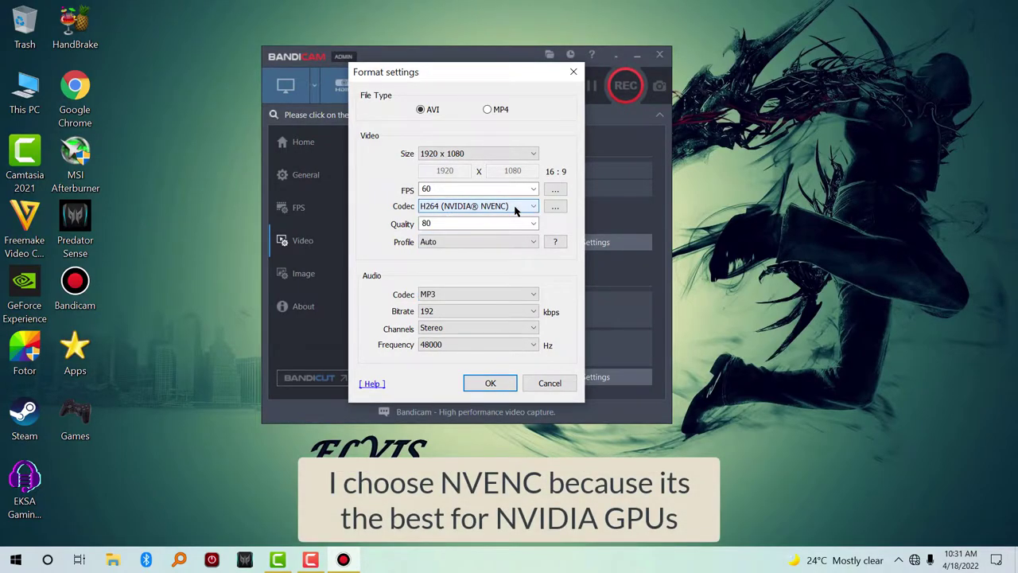
{"action": "left_click", "coordinate": [533, 224]}
{"action": "left_click", "coordinate": [514, 223]}
Step: Set the GPU device of the NVENC codec to 1. NVIDIA GeForce, with the H264 FourCC code
{"action": "left_click", "coordinate": [554, 206]}
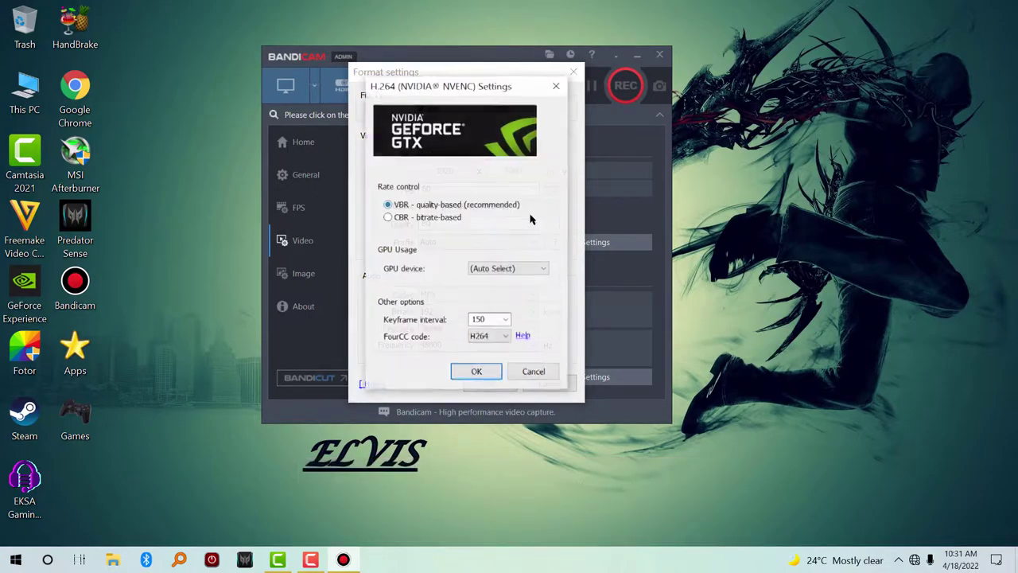
{"action": "left_click", "coordinate": [513, 268]}
{"action": "left_click", "coordinate": [516, 291]}
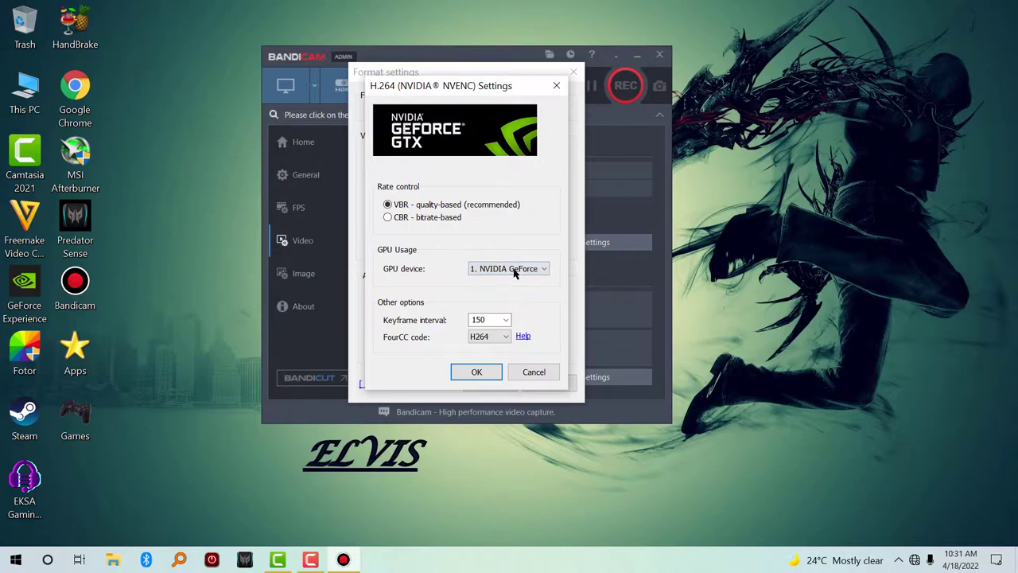
{"action": "left_click", "coordinate": [509, 337]}
{"action": "left_click", "coordinate": [509, 338]}
{"action": "left_click", "coordinate": [477, 372]}
Step: Review the audio codec, bitrate, channels and frequency options and apply the format settings
{"action": "left_click", "coordinate": [499, 296]}
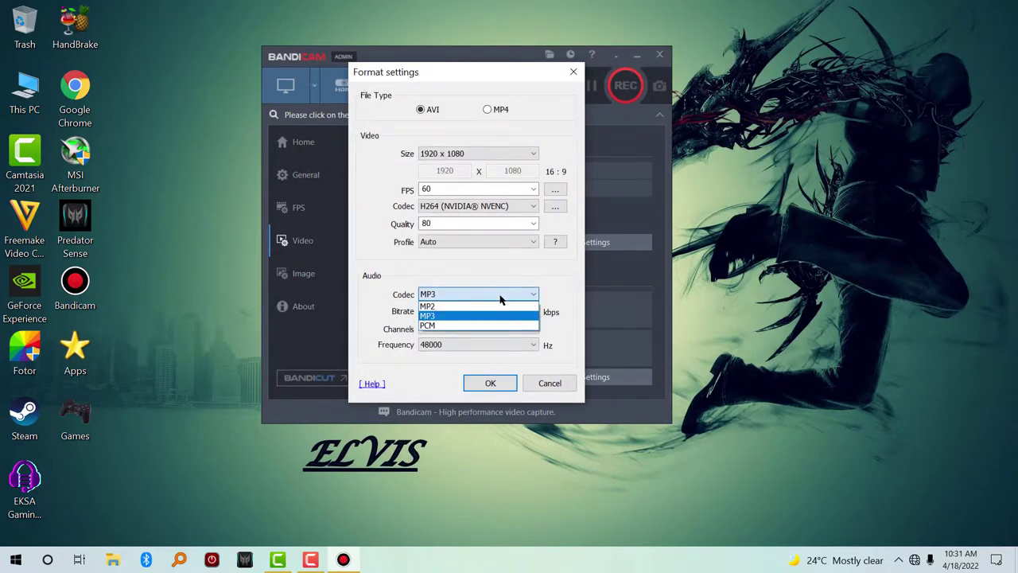
{"action": "left_click", "coordinate": [499, 297]}
{"action": "left_click", "coordinate": [500, 296]}
{"action": "left_click", "coordinate": [501, 315]}
{"action": "left_click", "coordinate": [501, 311]}
{"action": "left_click", "coordinate": [501, 311]}
{"action": "left_click", "coordinate": [496, 327]}
{"action": "left_click", "coordinate": [496, 329]}
{"action": "left_click", "coordinate": [494, 343]}
{"action": "left_click", "coordinate": [491, 346]}
{"action": "left_click", "coordinate": [490, 382]}
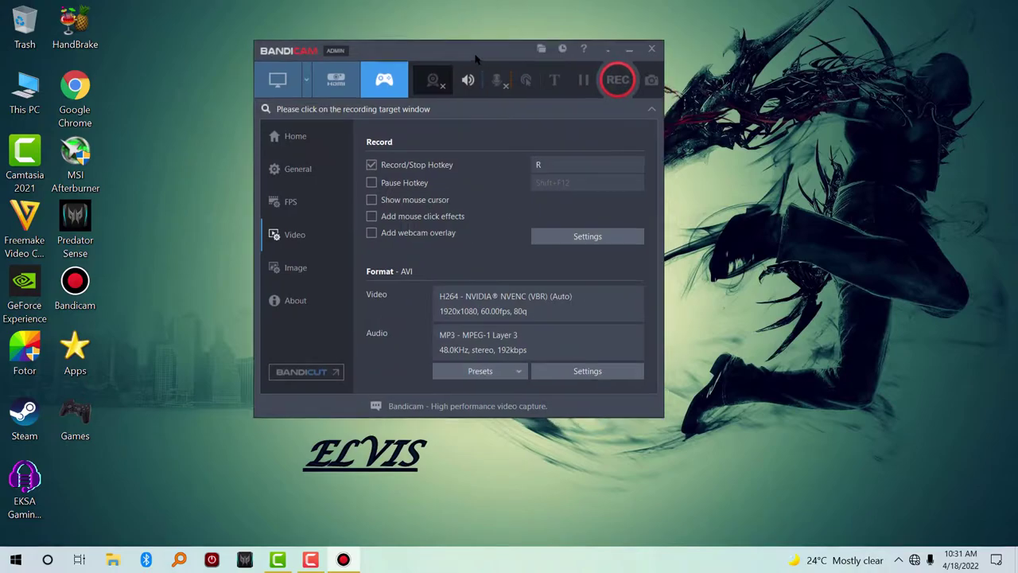
Step: Switch Bandicam to Game Recording Mode
{"action": "left_click", "coordinate": [354, 79]}
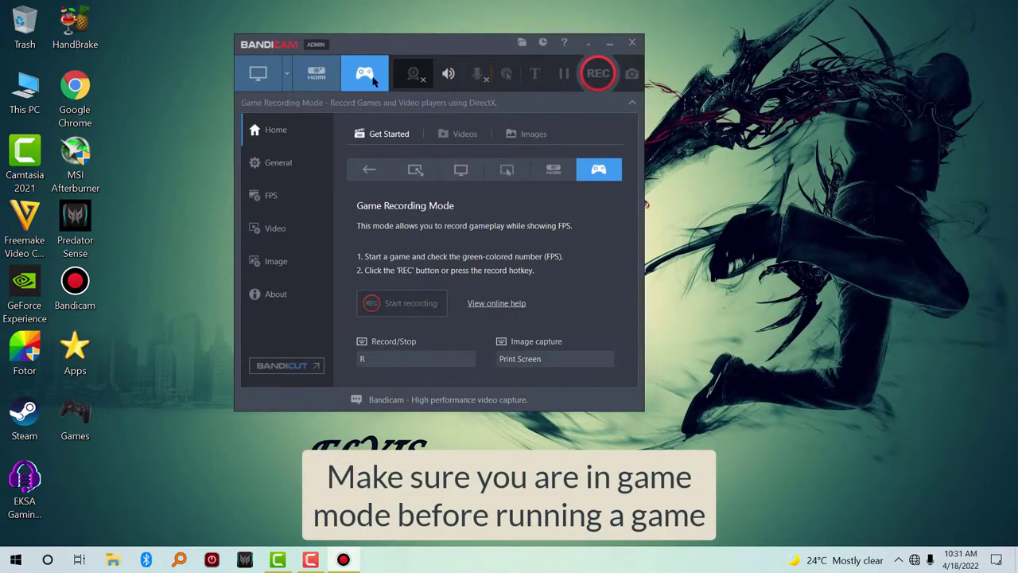
Step: Enable Windows Apps (UWP) as a hooking target in Bandicam's advanced options, accepting the Origin compatibility warning
{"action": "left_click", "coordinate": [590, 43]}
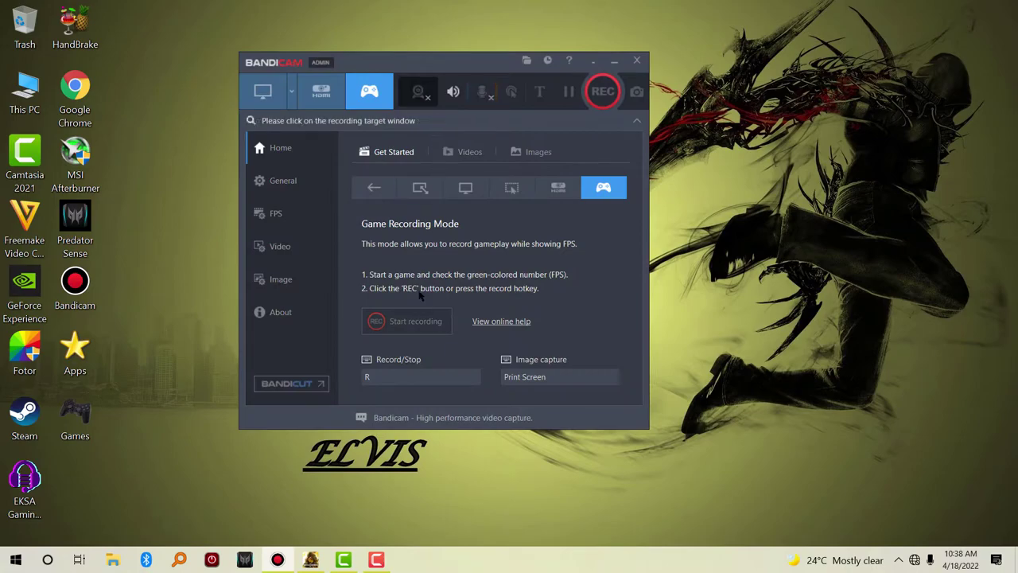
{"action": "left_click", "coordinate": [283, 182]}
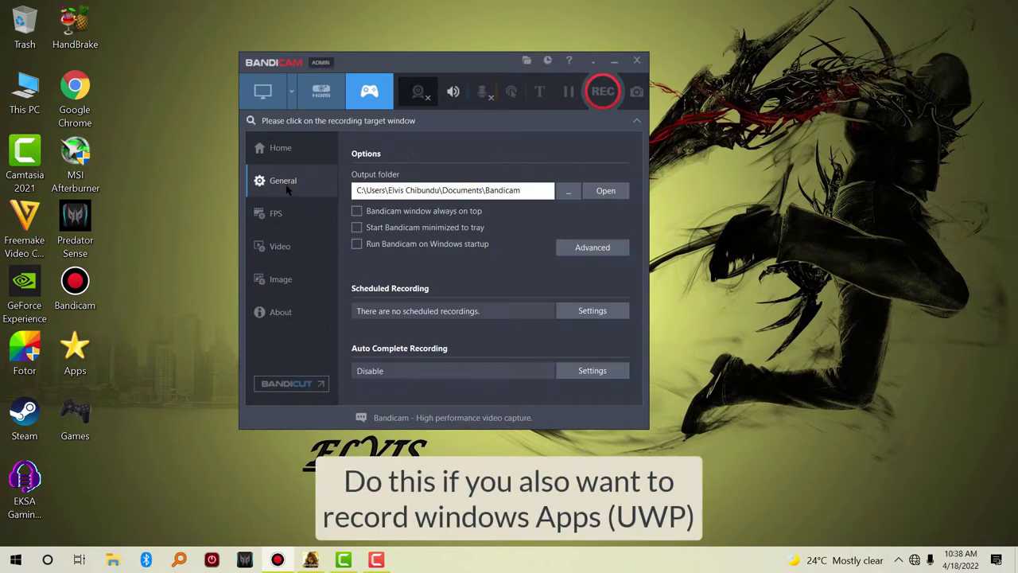
{"action": "left_click", "coordinate": [591, 249]}
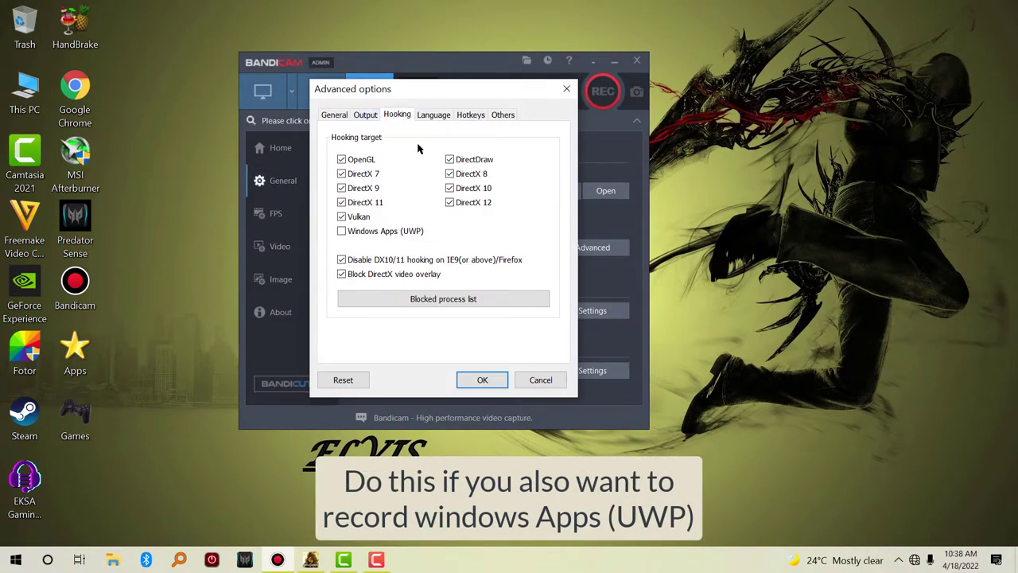
{"action": "left_click", "coordinate": [342, 232]}
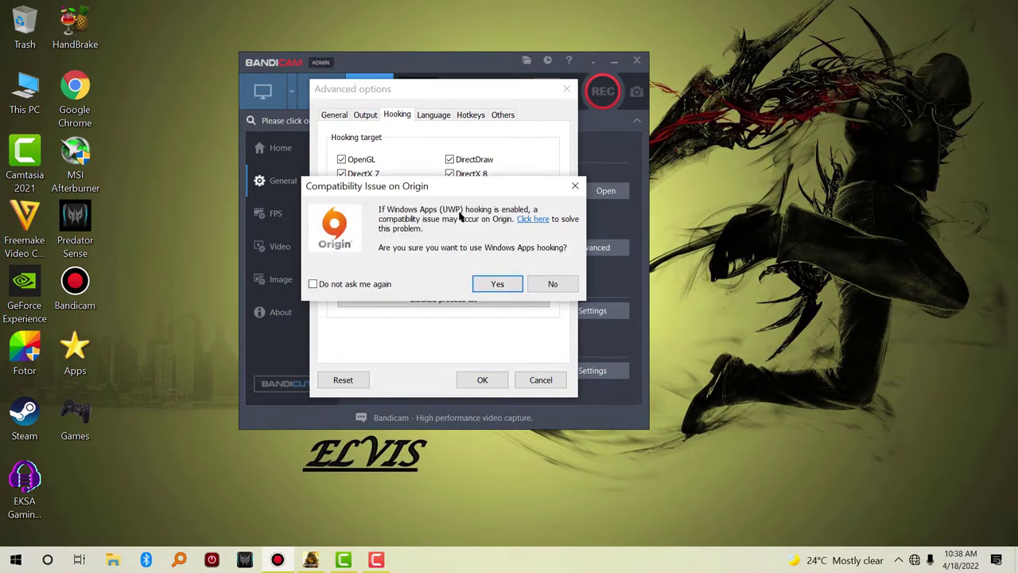
{"action": "left_click", "coordinate": [499, 284]}
{"action": "left_click", "coordinate": [481, 381]}
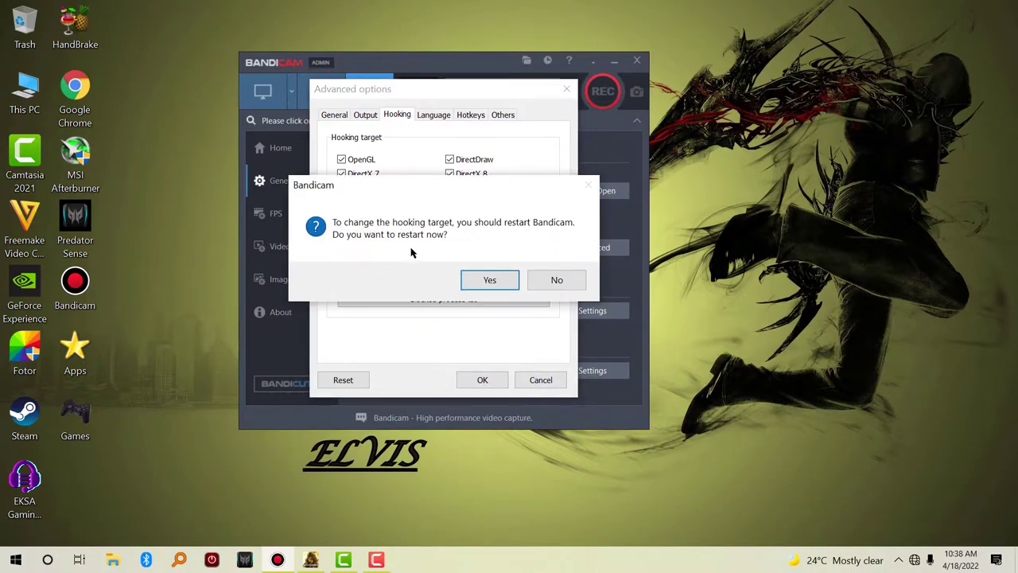
Step: Restart Bandicam to apply the hooking target change, allowing it to make changes to the device
{"action": "left_click", "coordinate": [503, 280]}
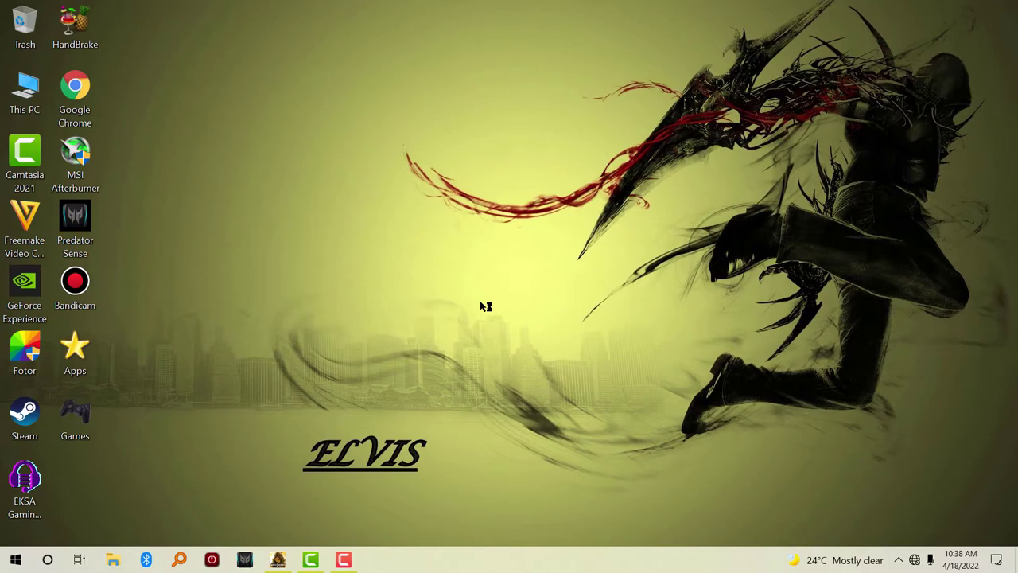
{"action": "left_click", "coordinate": [75, 285]}
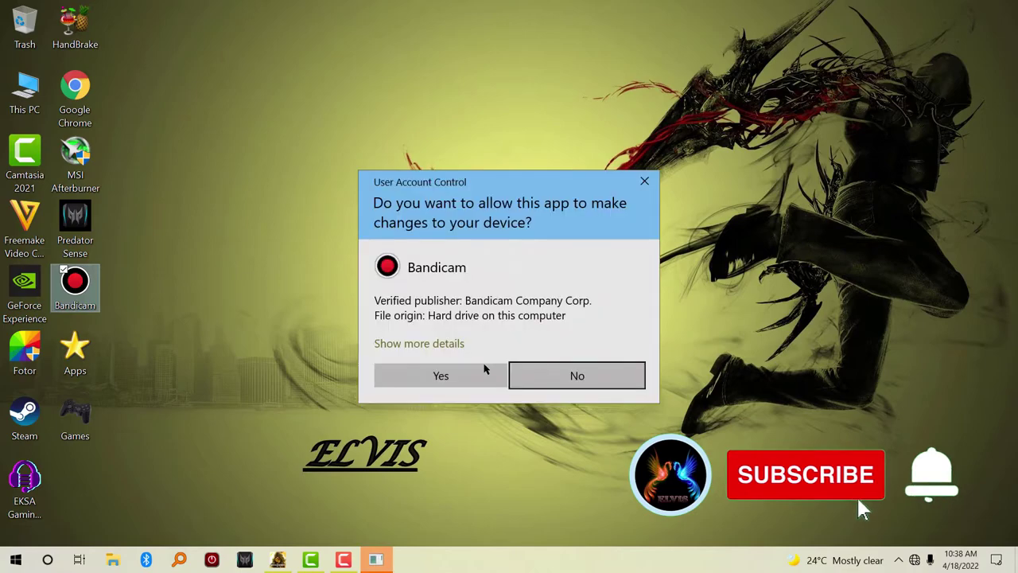
{"action": "left_click", "coordinate": [443, 372]}
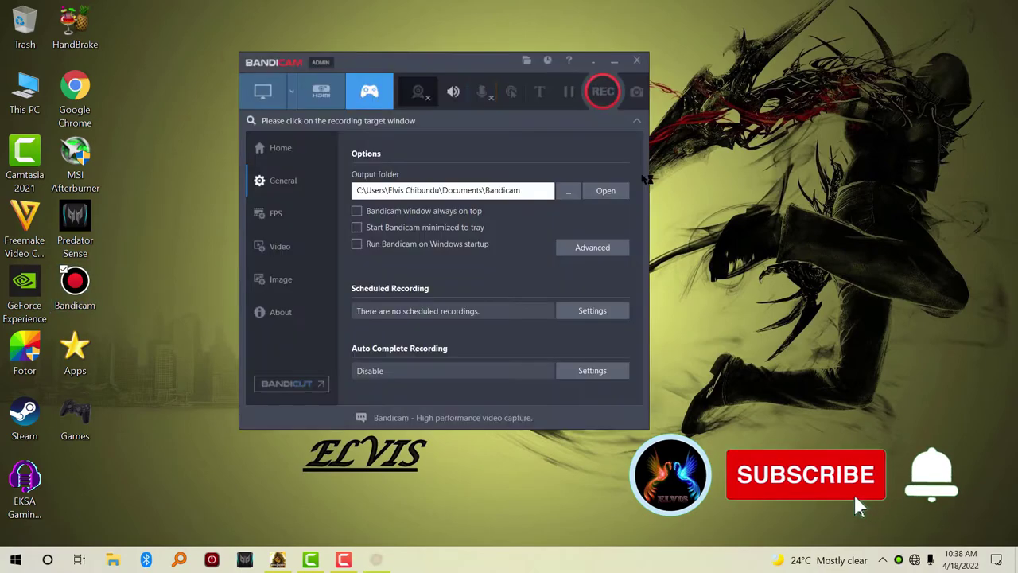
Step: Check the Windows Apps (UWP) hooking target in the advanced options, then minimize the Bandicam window
{"action": "left_click", "coordinate": [594, 247]}
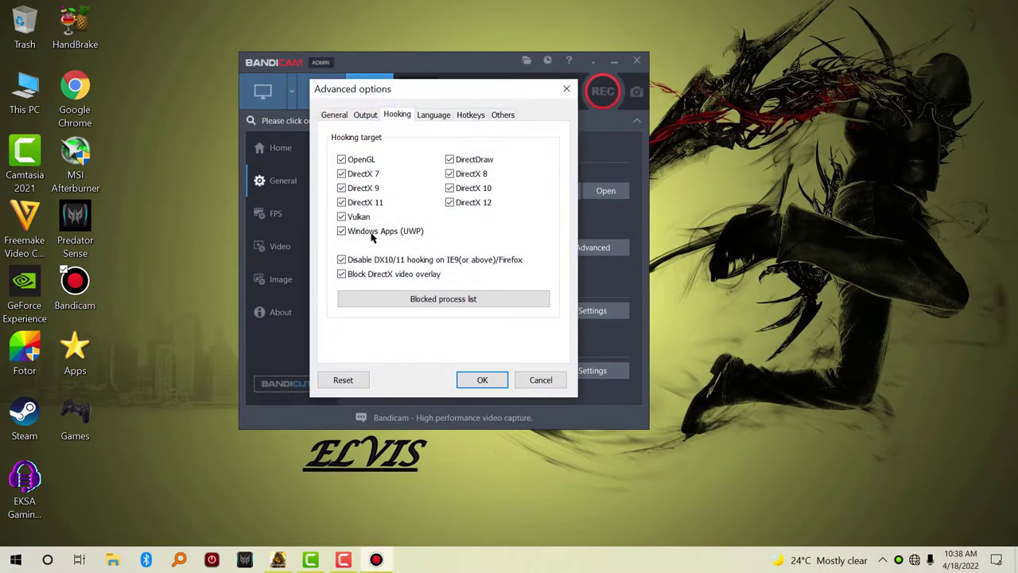
{"action": "left_click", "coordinate": [482, 380]}
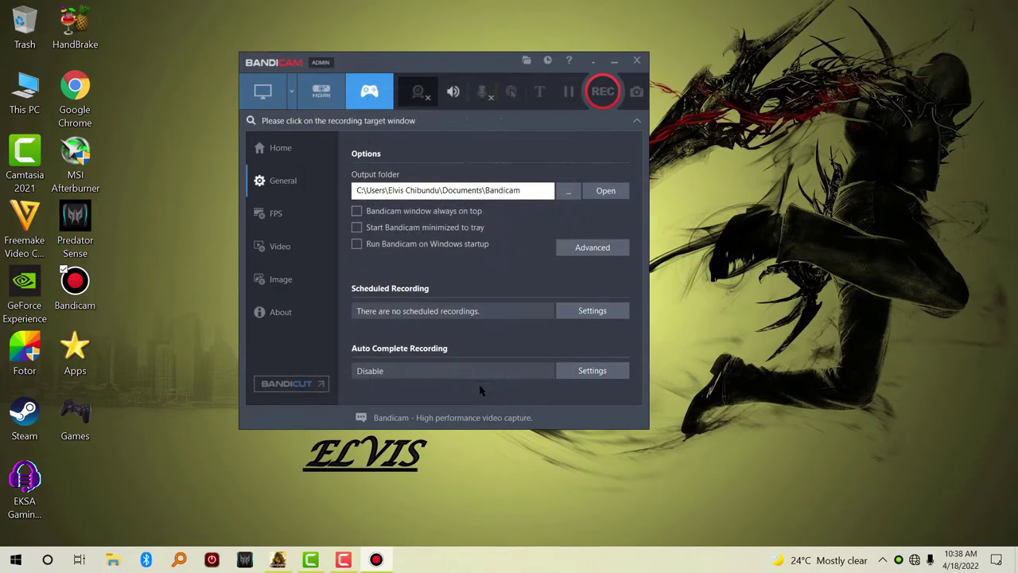
{"action": "left_click", "coordinate": [615, 62]}
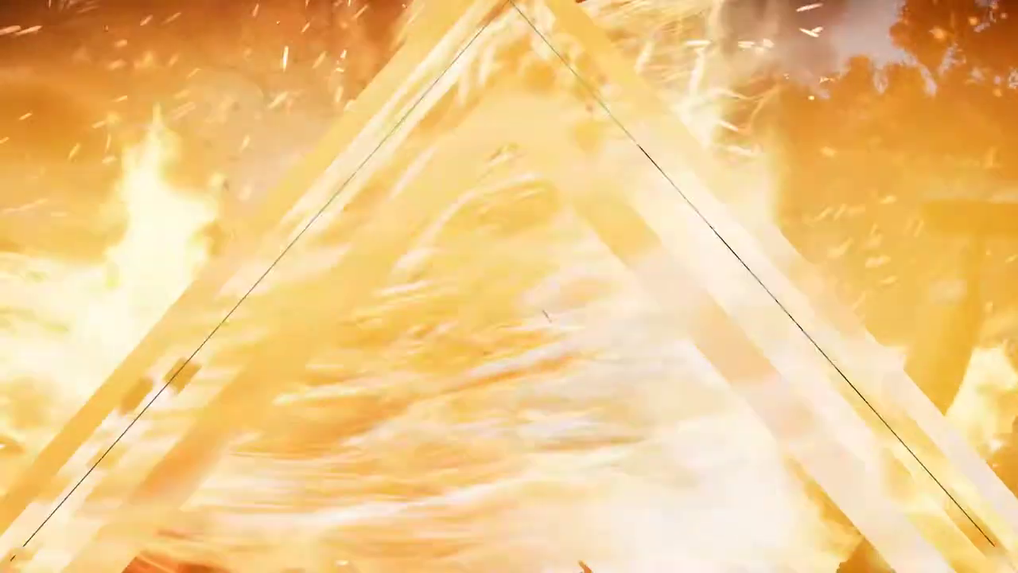